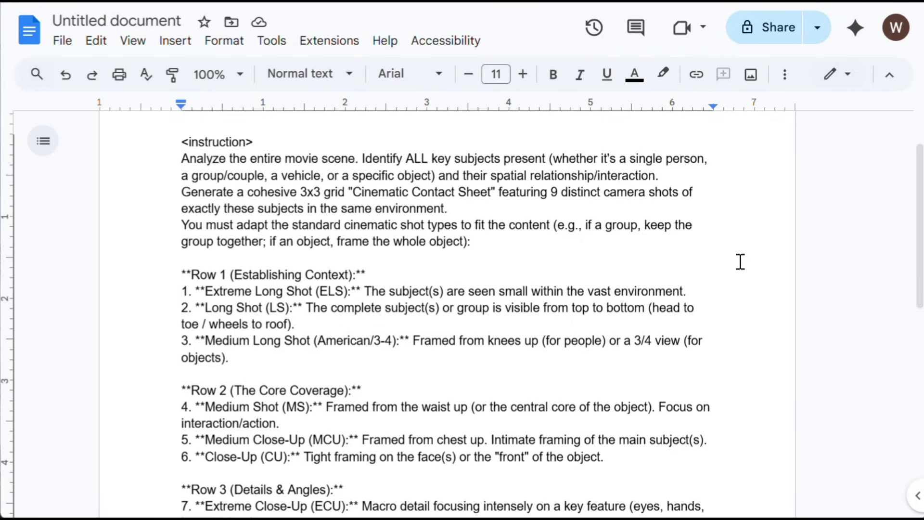
{"action": "scroll", "coordinate": [740, 262], "scroll_direction": "down", "scroll_amount": 3}
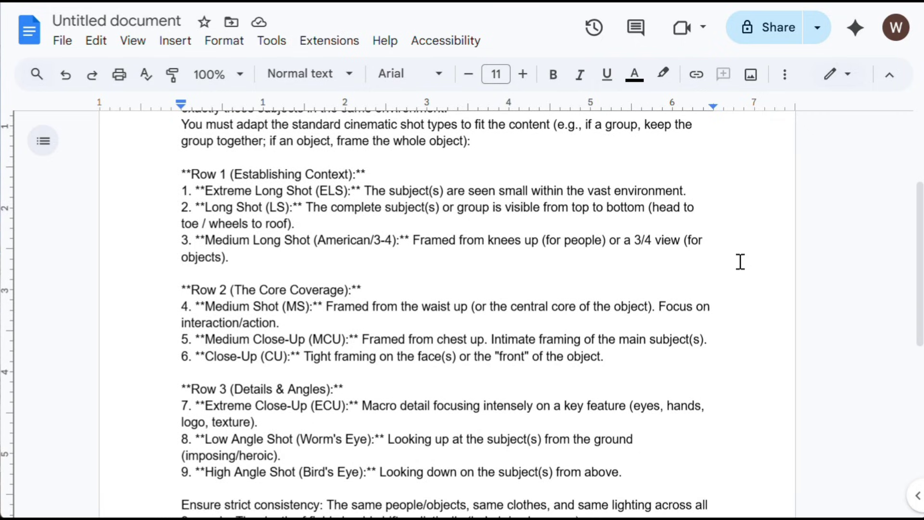
{"action": "scroll", "coordinate": [740, 262], "scroll_direction": "down", "scroll_amount": 1}
{"action": "scroll", "coordinate": [740, 262], "scroll_direction": "down", "scroll_amount": 2}
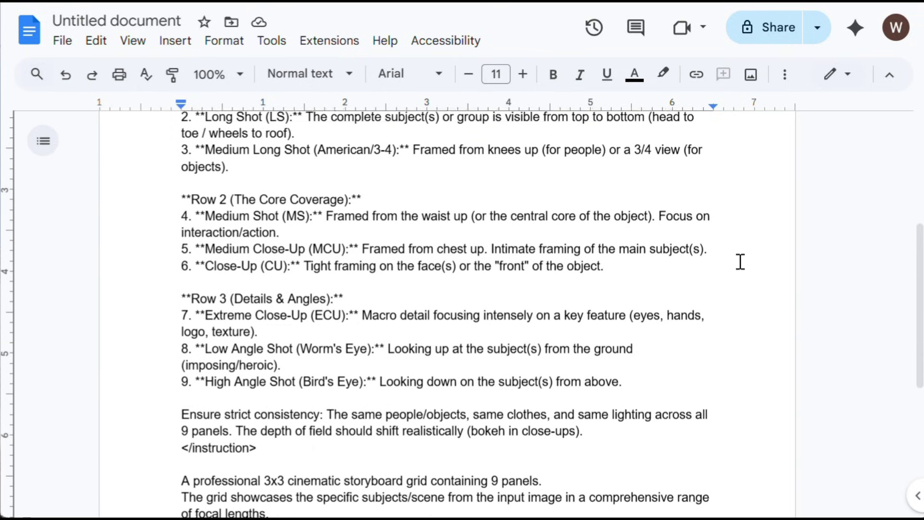
{"action": "scroll", "coordinate": [740, 262], "scroll_direction": "down", "scroll_amount": 2}
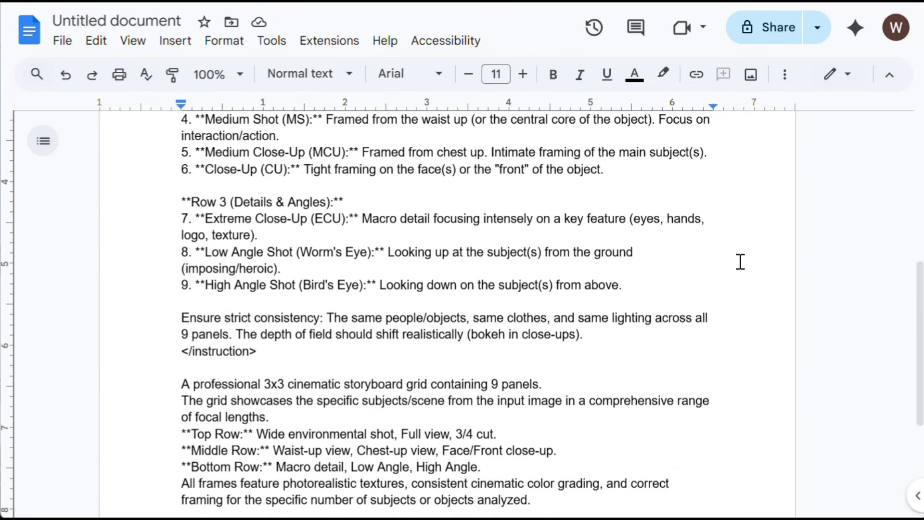
{"action": "scroll", "coordinate": [740, 262], "scroll_direction": "down", "scroll_amount": 1}
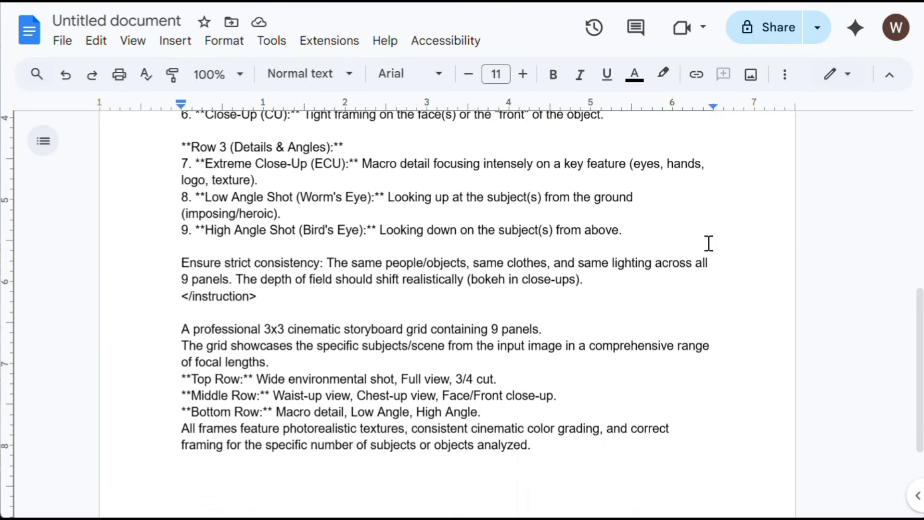
{"action": "scroll", "coordinate": [708, 243], "scroll_direction": "up", "scroll_amount": 5}
{"action": "scroll", "coordinate": [708, 243], "scroll_direction": "up", "scroll_amount": 5}
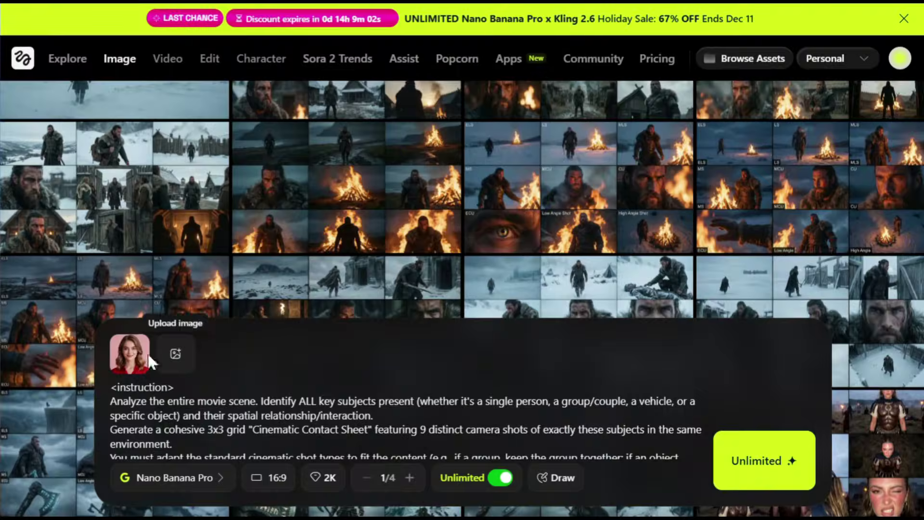
Check the woman reference image, then generate the nine-shot contact sheet from the shot-list prompt.
{"action": "left_click", "coordinate": [130, 356]}
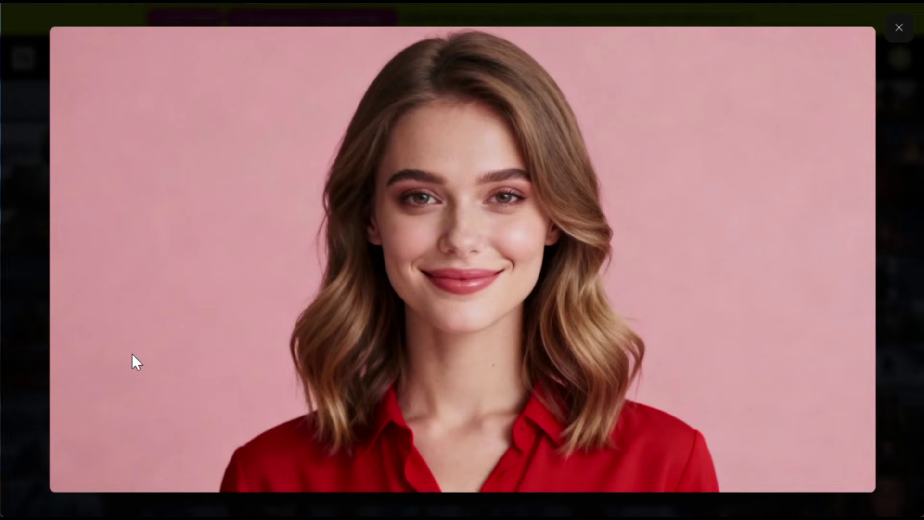
{"action": "left_click", "coordinate": [899, 28]}
{"action": "scroll", "coordinate": [462, 450], "scroll_direction": "down", "scroll_amount": 3}
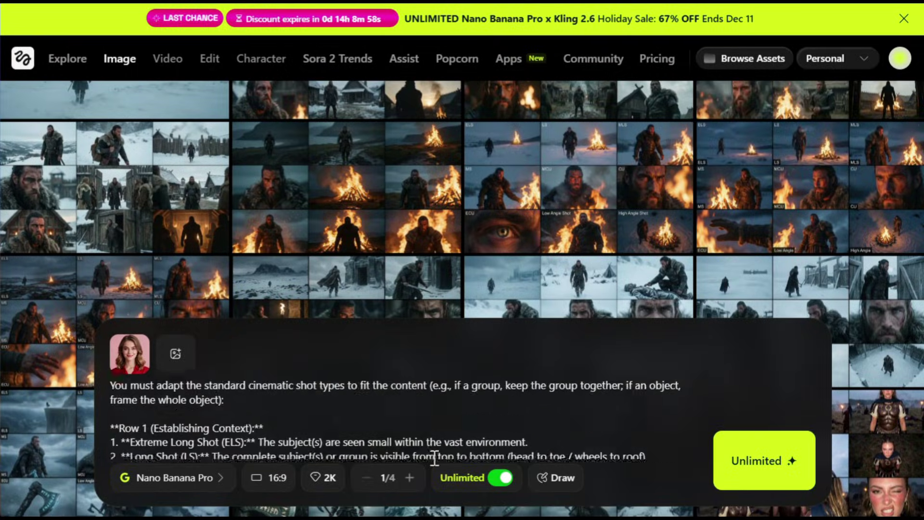
{"action": "left_click", "coordinate": [750, 481]}
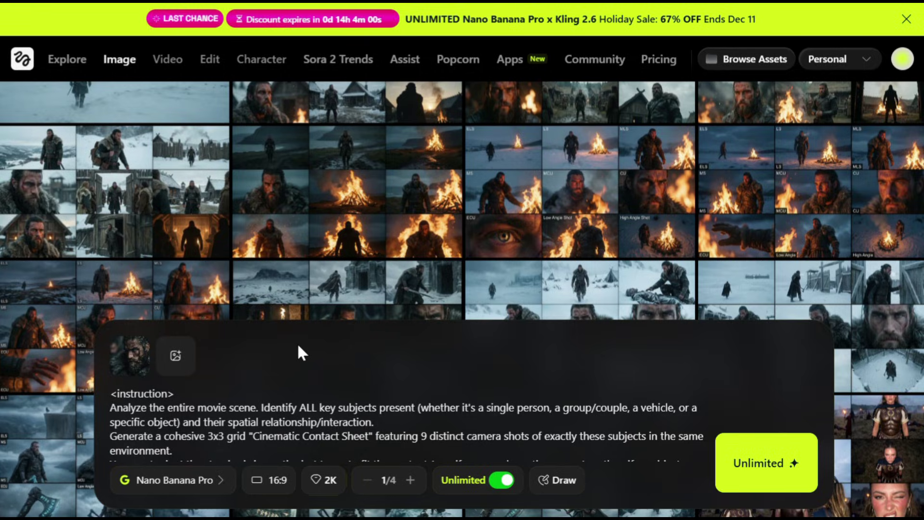
Preview the bearded viking reference image to confirm it is attached.
{"action": "left_click", "coordinate": [131, 360]}
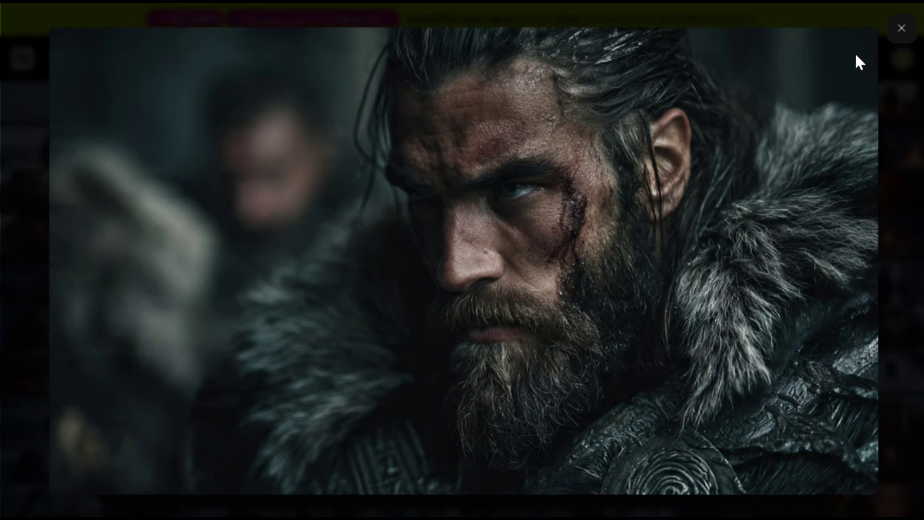
{"action": "left_click", "coordinate": [901, 28]}
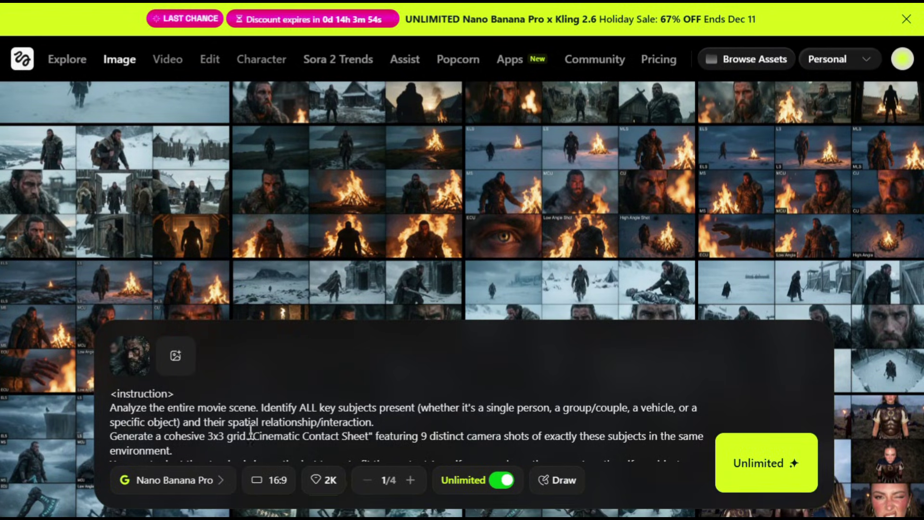
{"action": "scroll", "coordinate": [195, 432], "scroll_direction": "down", "scroll_amount": 1}
{"action": "scroll", "coordinate": [195, 432], "scroll_direction": "down", "scroll_amount": 3}
{"action": "scroll", "coordinate": [195, 432], "scroll_direction": "up", "scroll_amount": 10}
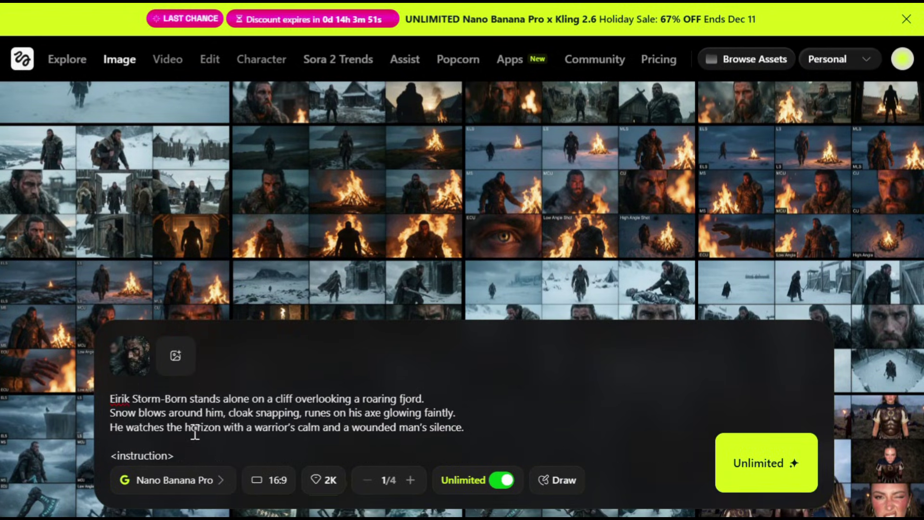
Select the SCENE 1 — The Cliff of Storms text and paste the clipboard after 'faintly.'.
{"action": "left_click_drag", "start_coordinate": [463, 446], "coordinate": [95, 378]}
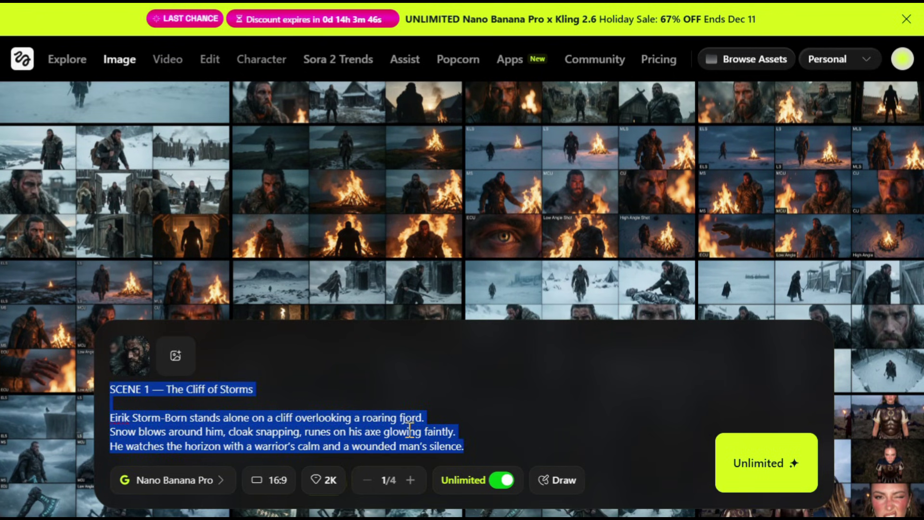
{"action": "left_click", "coordinate": [472, 429]}
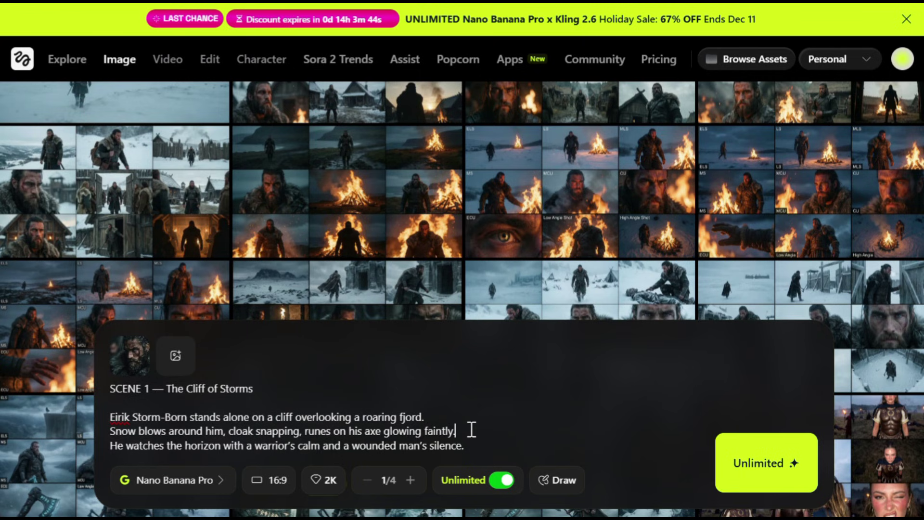
{"action": "key", "text": "ctrl+v"}
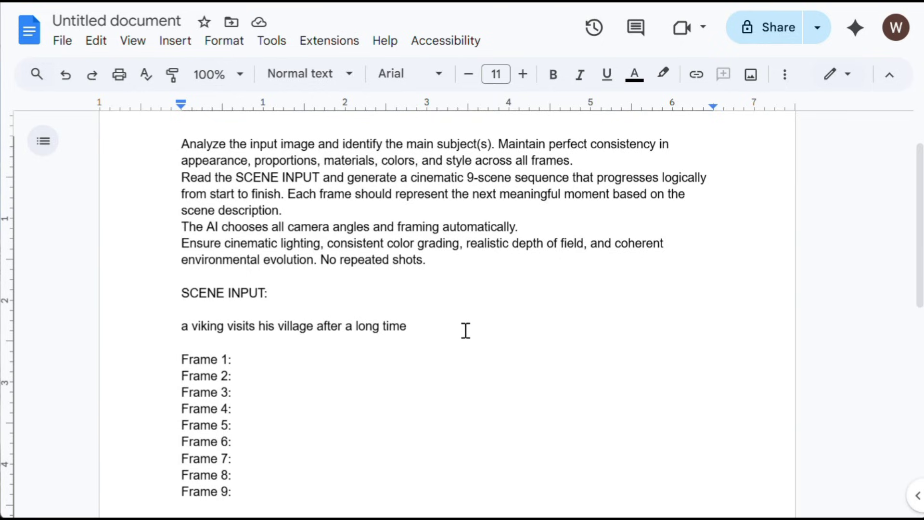
Select the village homecoming SCENE INPUT line and the Frame 1–9 lines in the Docs prompt.
{"action": "left_click_drag", "start_coordinate": [437, 327], "coordinate": [166, 327]}
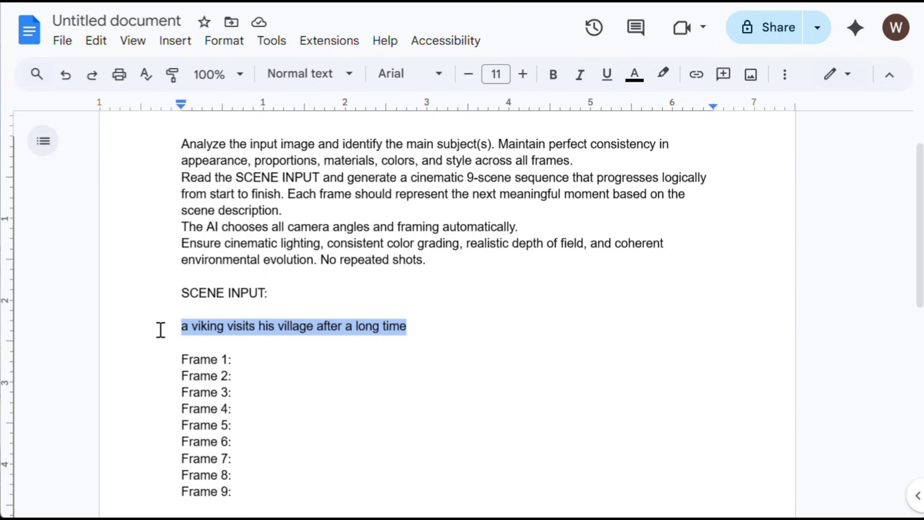
{"action": "left_click_drag", "start_coordinate": [177, 358], "coordinate": [347, 500]}
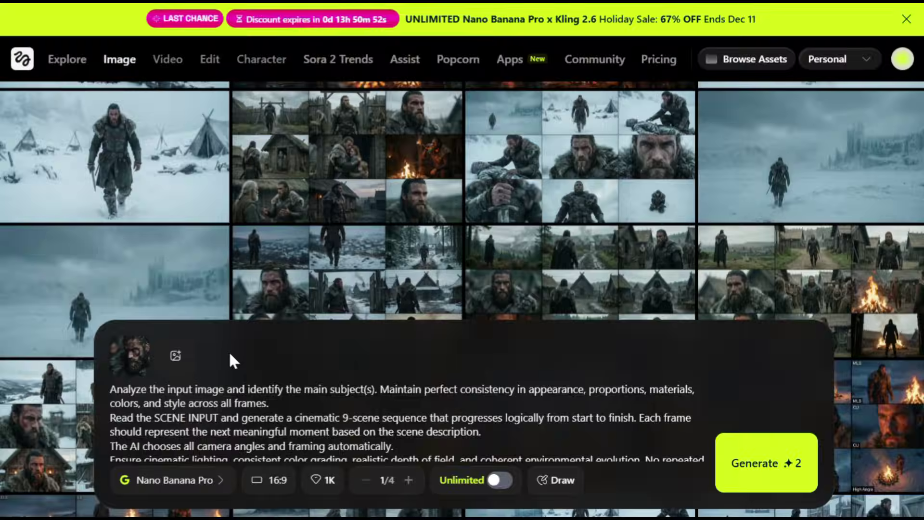
Check the viking reference and select the bonfire SCENE INPUT text for replacement with the village text.
{"action": "left_click", "coordinate": [132, 356]}
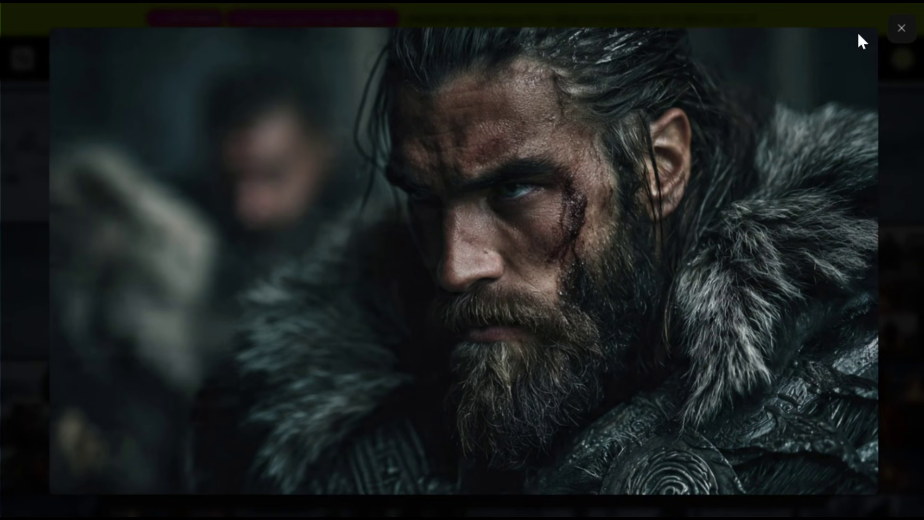
{"action": "left_click", "coordinate": [899, 29]}
{"action": "scroll", "coordinate": [305, 428], "scroll_direction": "down", "scroll_amount": 3}
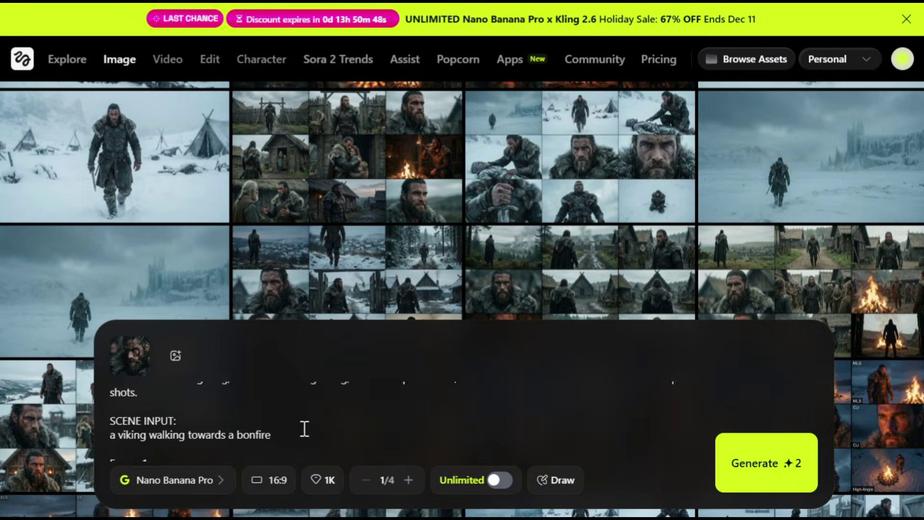
{"action": "left_click_drag", "start_coordinate": [291, 431], "coordinate": [102, 437]}
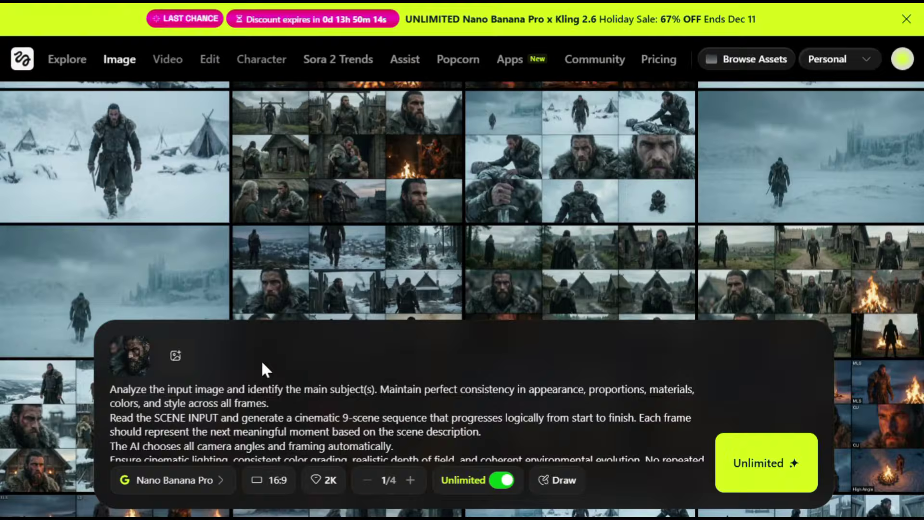
Check the attached grid image and select the prompt text to enter 'extract the image from row 1 column 2'.
{"action": "left_click", "coordinate": [141, 365]}
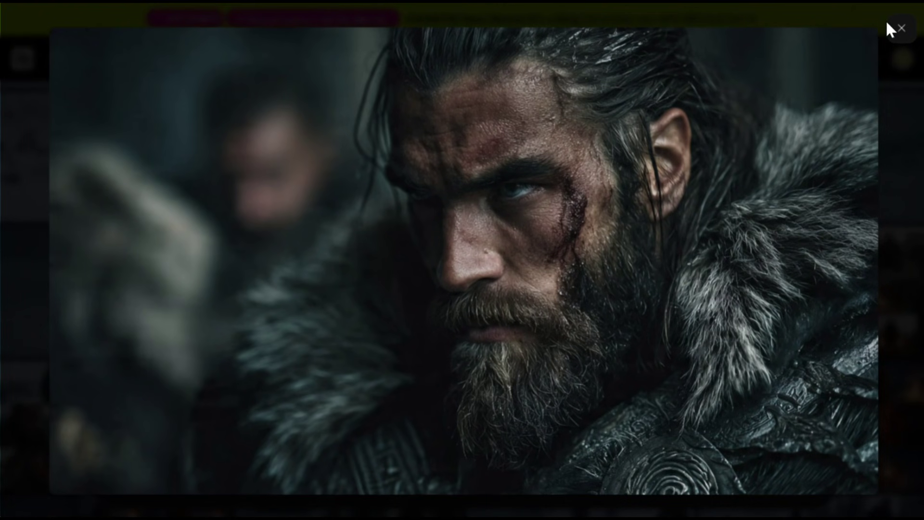
{"action": "left_click", "coordinate": [902, 29]}
{"action": "scroll", "coordinate": [309, 412], "scroll_direction": "down", "scroll_amount": 5}
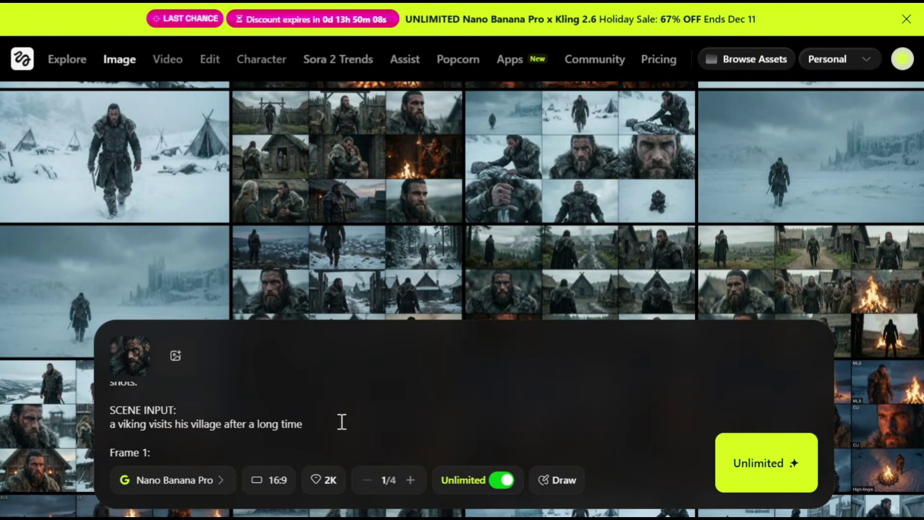
{"action": "left_click_drag", "start_coordinate": [336, 424], "coordinate": [111, 422]}
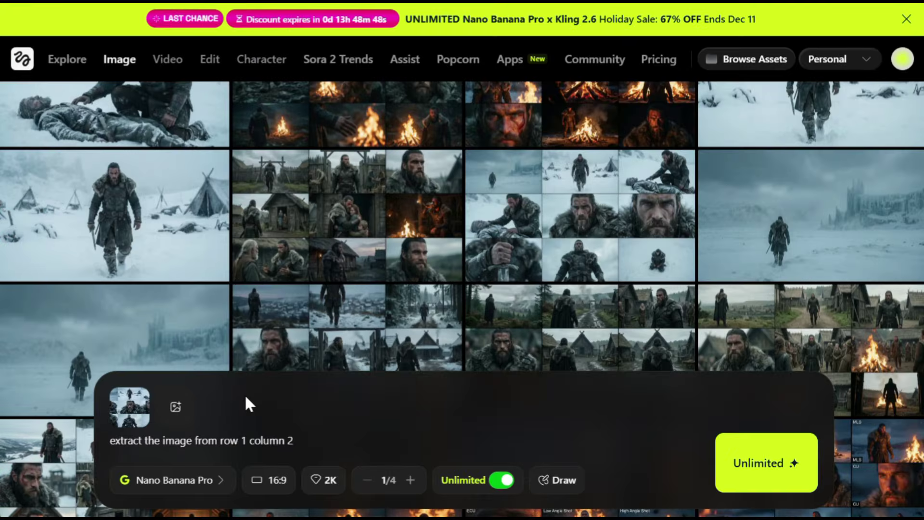
Preview the attached nine-shot storyboard grid and select the end of the extraction request.
{"action": "left_click", "coordinate": [134, 406]}
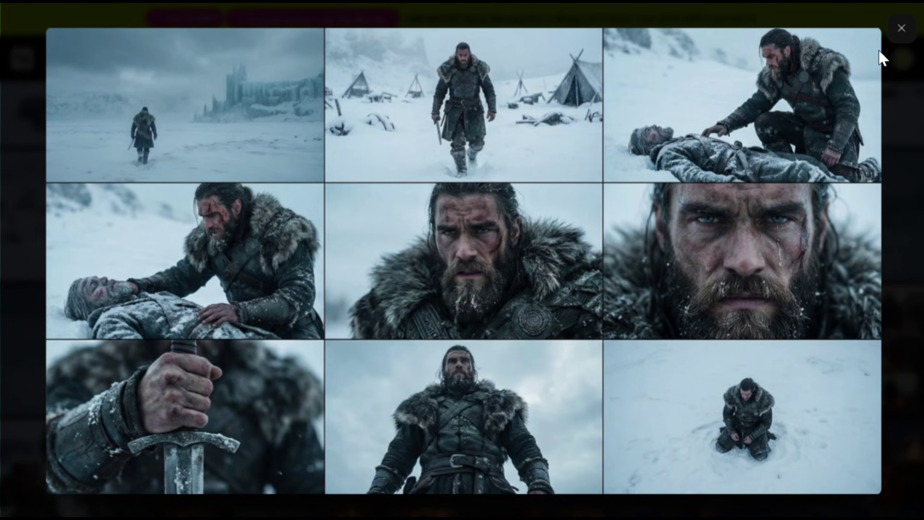
{"action": "left_click", "coordinate": [902, 30]}
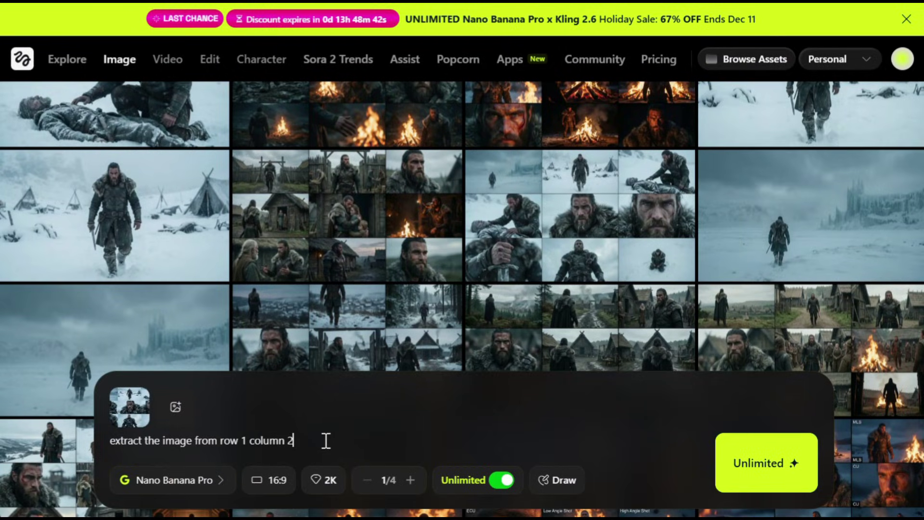
{"action": "left_click_drag", "start_coordinate": [324, 439], "coordinate": [207, 440]}
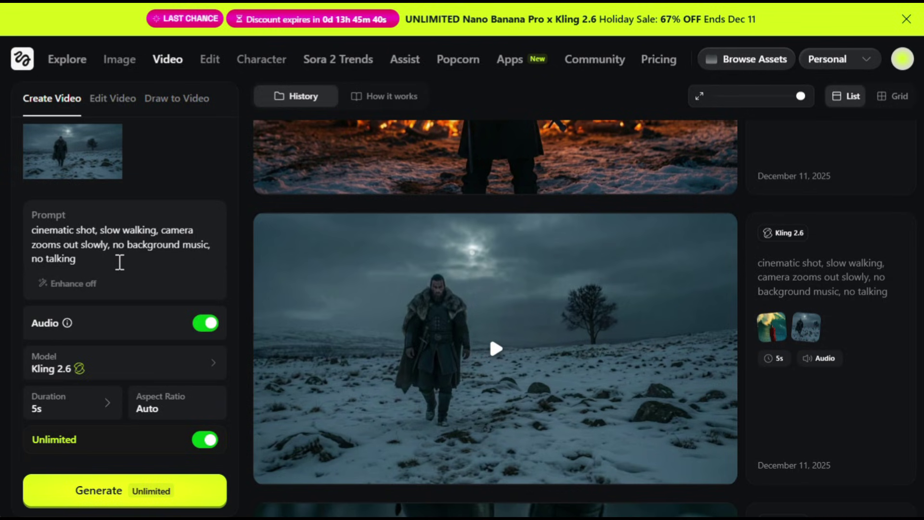
Select the camera and audio ending of the video prompt for rewriting with the petals description.
{"action": "left_click_drag", "start_coordinate": [119, 263], "coordinate": [165, 226]}
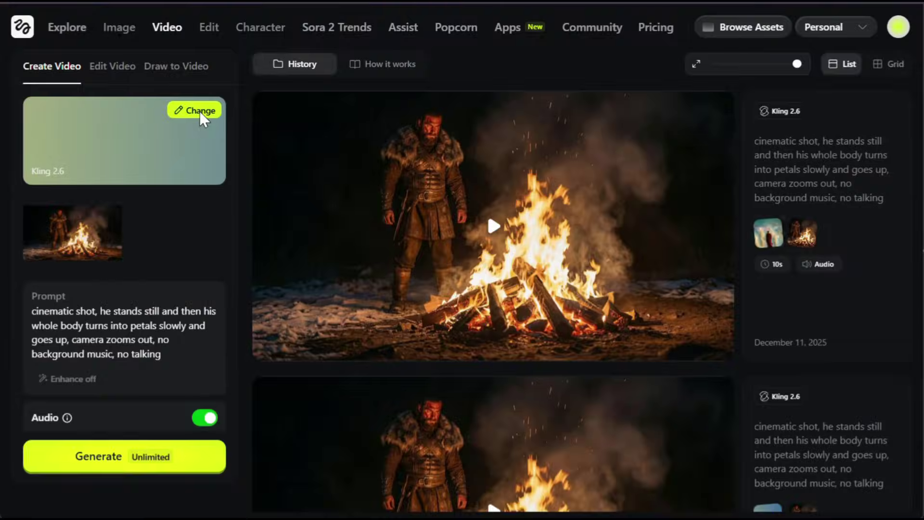
Browse the video models and Effects list, then close the picker without changing the model.
{"action": "left_click", "coordinate": [200, 111]}
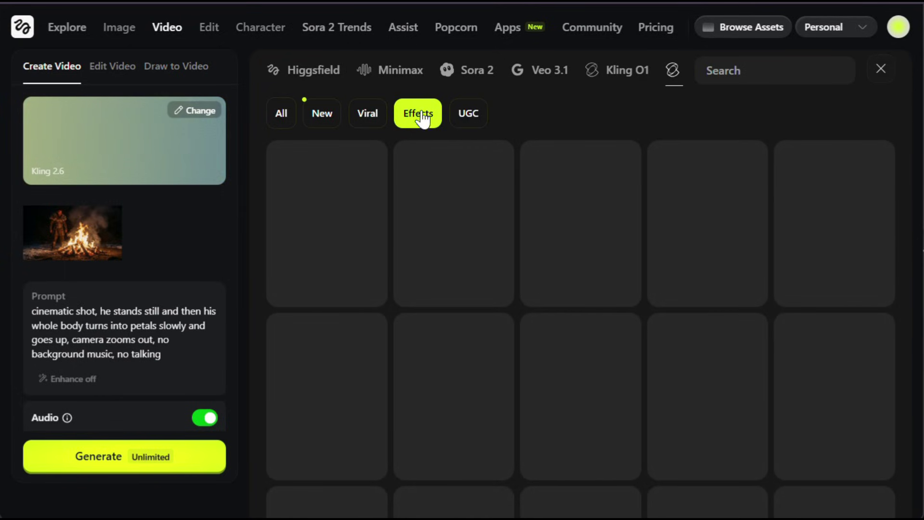
{"action": "scroll", "coordinate": [532, 235], "scroll_direction": "down", "scroll_amount": 5}
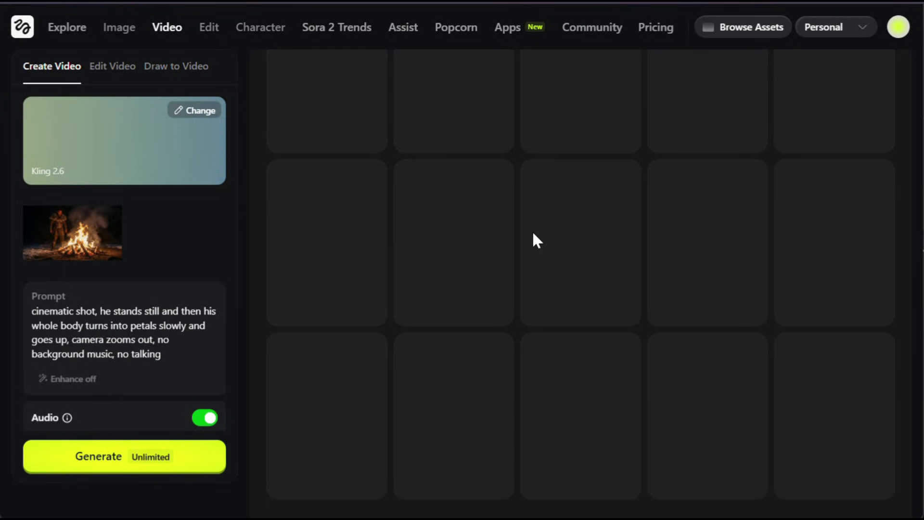
{"action": "scroll", "coordinate": [532, 231], "scroll_direction": "up", "scroll_amount": 5}
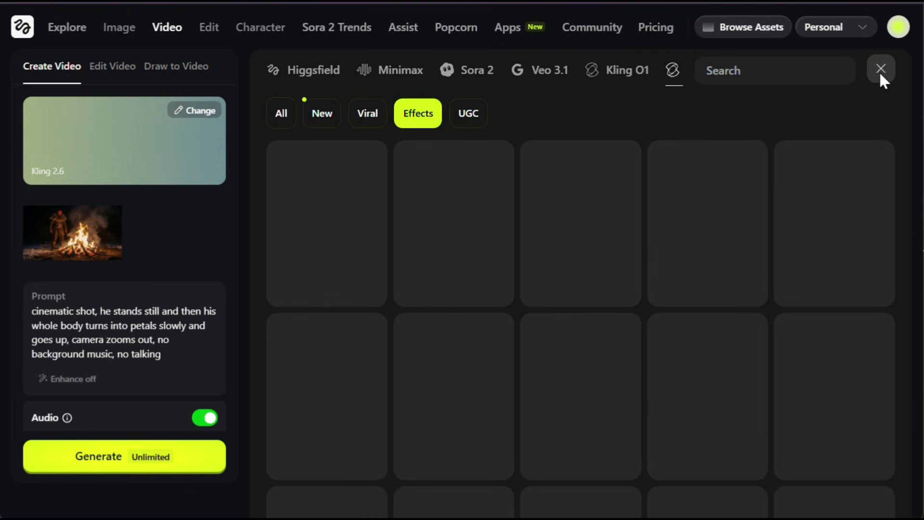
{"action": "left_click", "coordinate": [881, 69]}
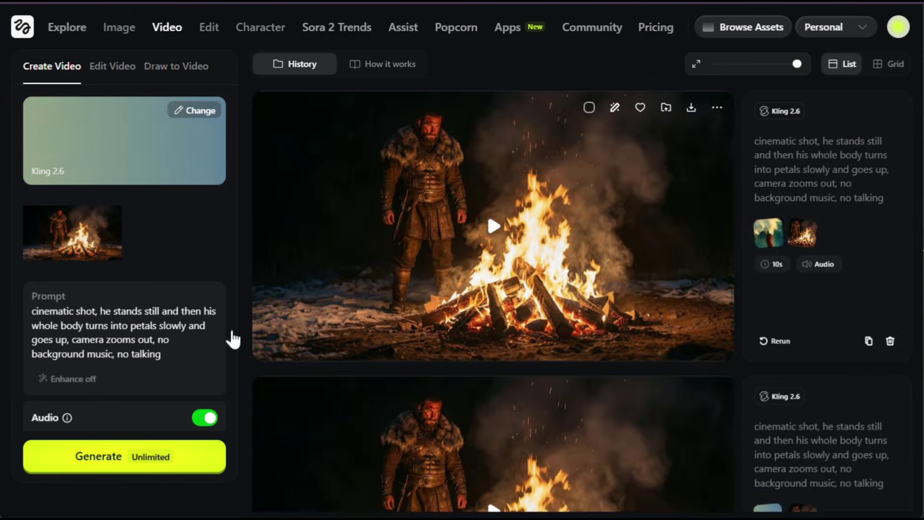